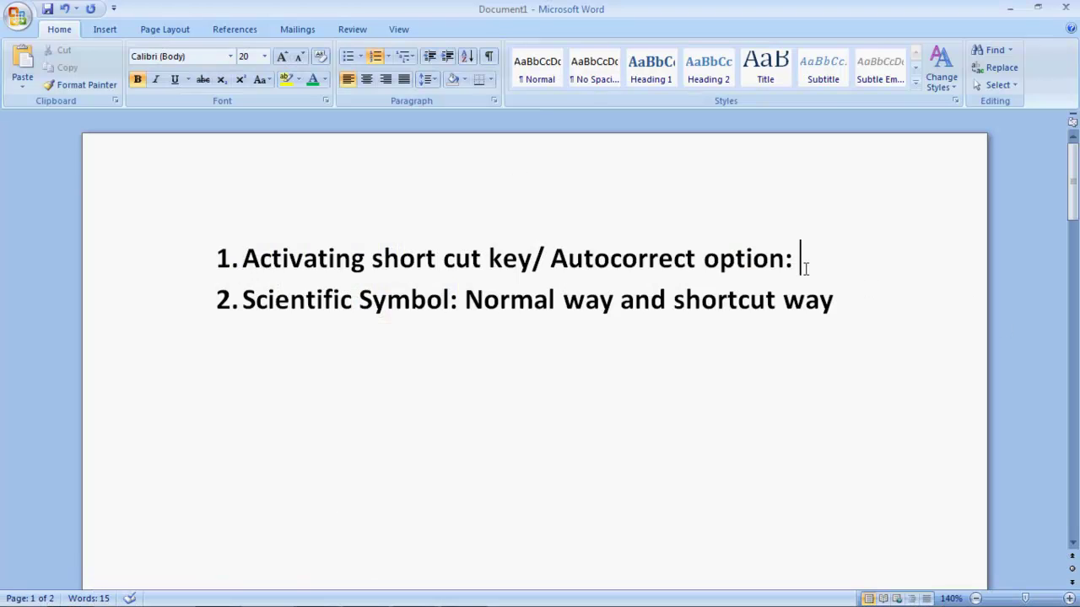
Undo the extra empty list item and place the insertion point below the list.
key(Return)
key(ctrl+z)
click(281, 370)
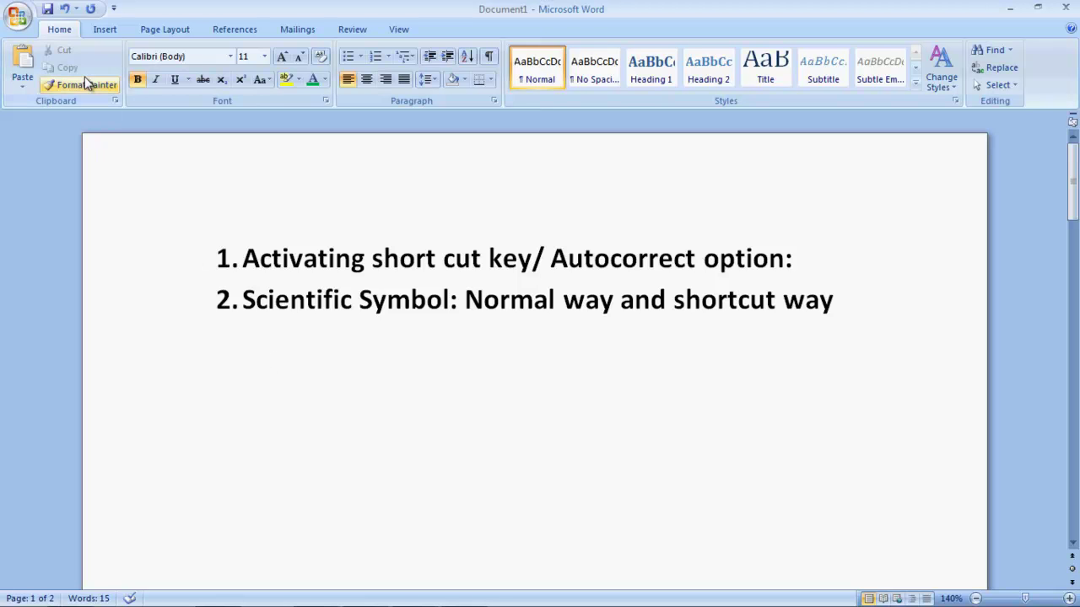
Insert a small α from the Greek and Coptic subset via More Symbols, then delete it.
click(104, 28)
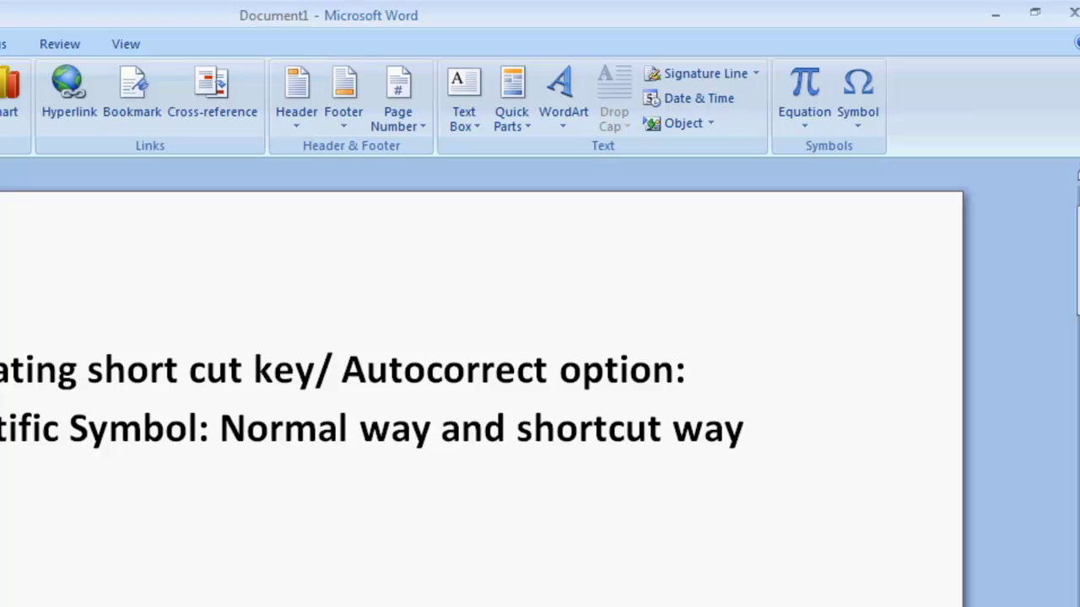
click(865, 124)
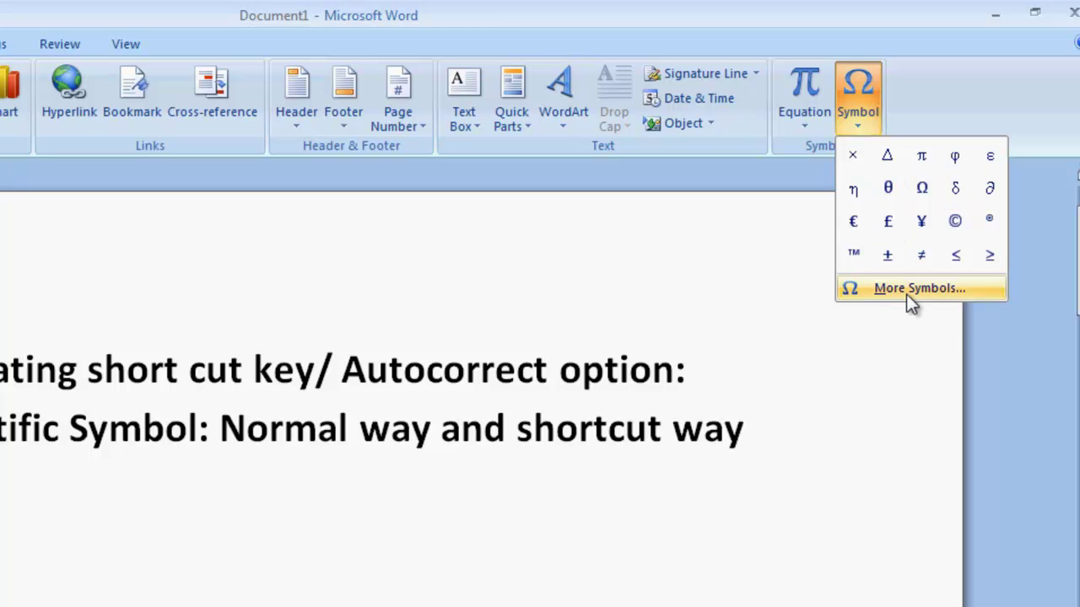
click(914, 263)
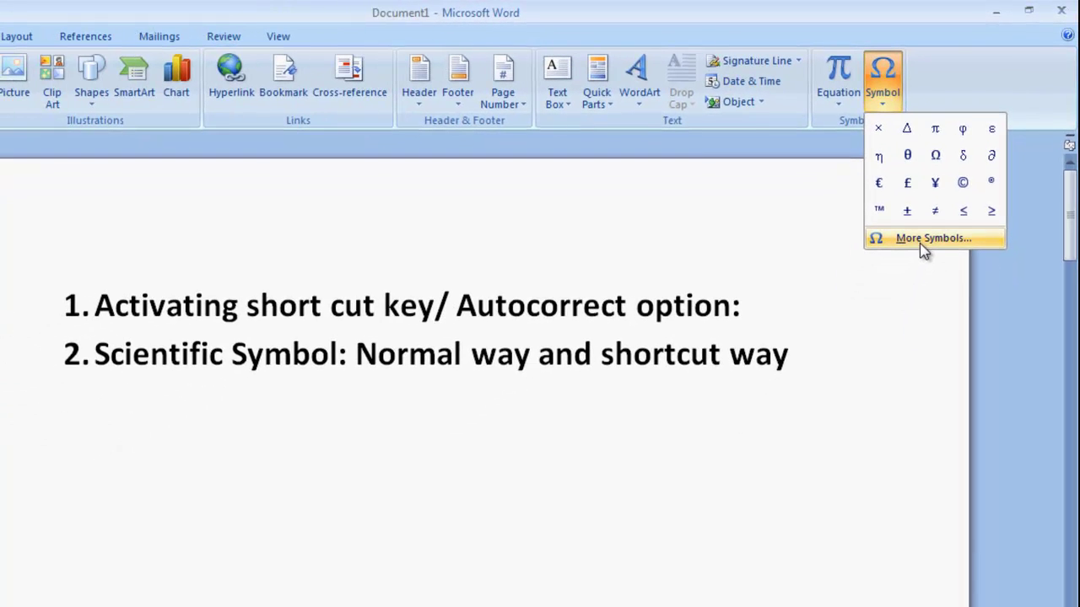
click(667, 217)
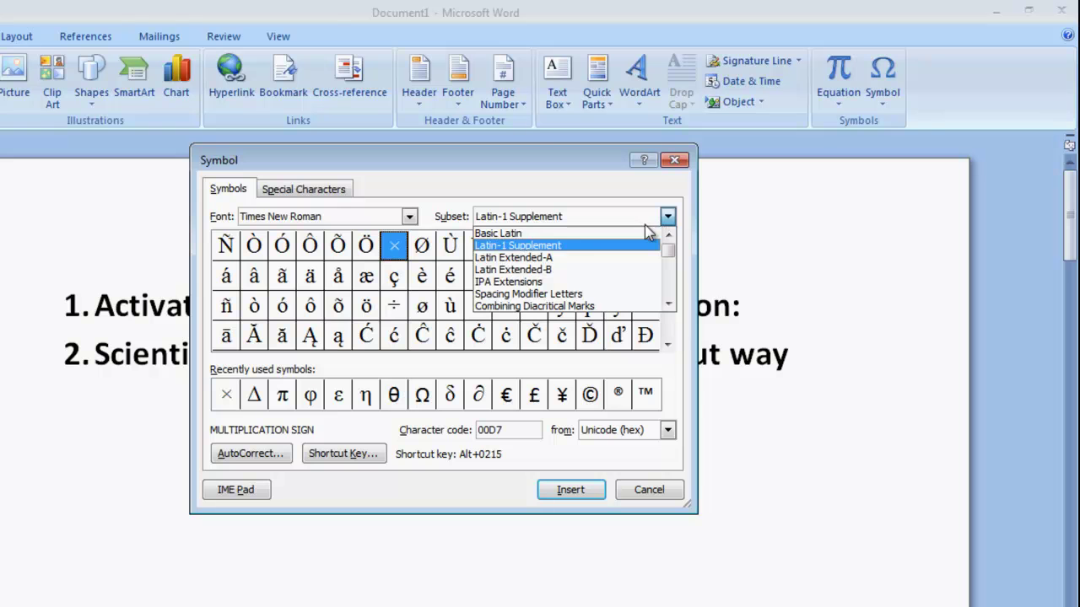
scroll(574, 270, down, 1)
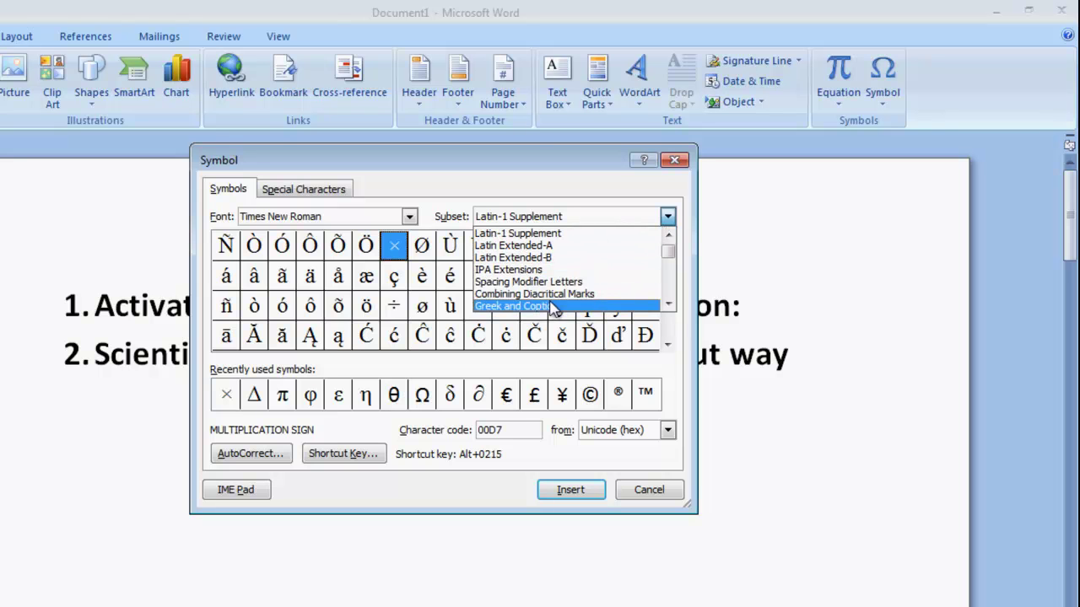
click(516, 306)
click(667, 346)
click(668, 346)
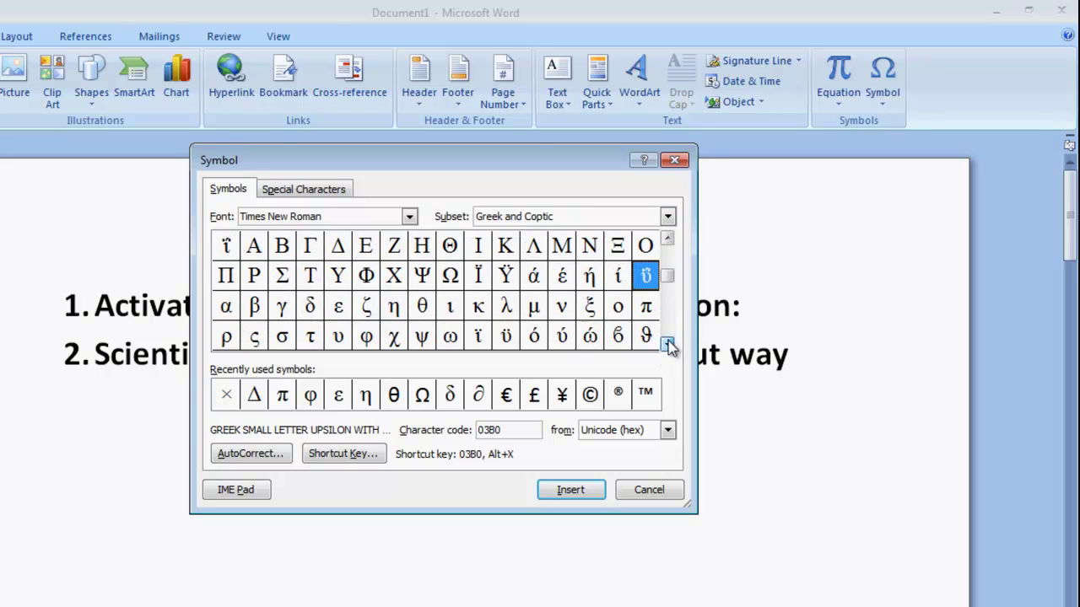
click(236, 311)
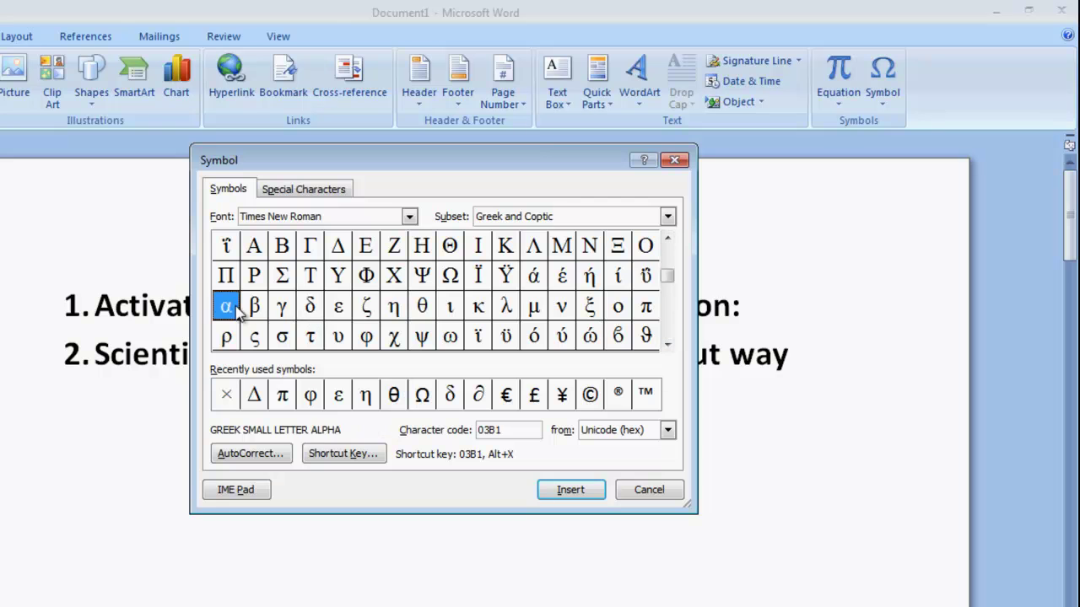
click(576, 494)
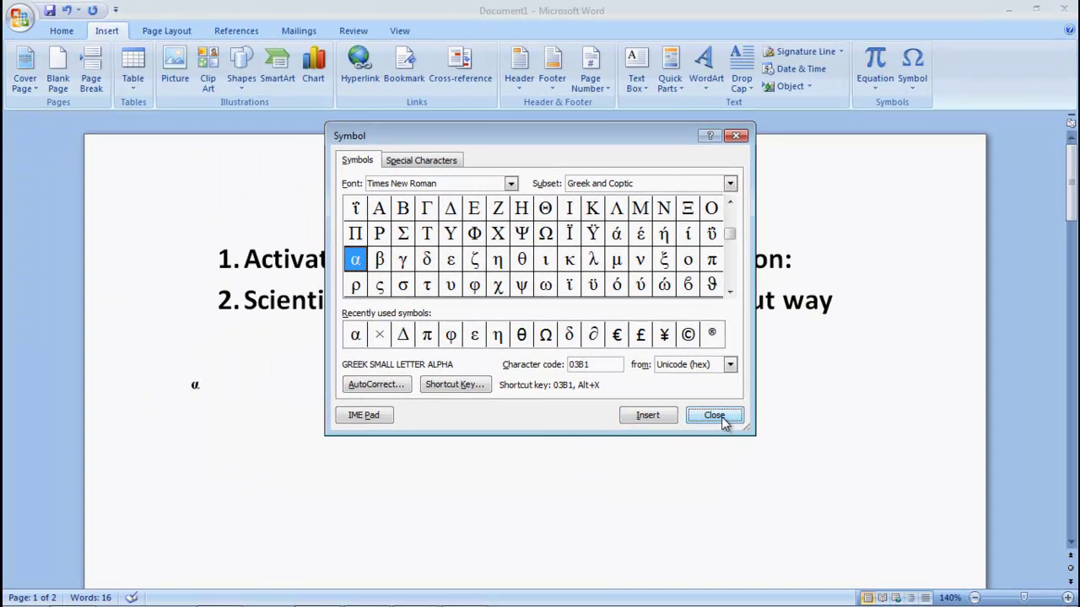
click(721, 422)
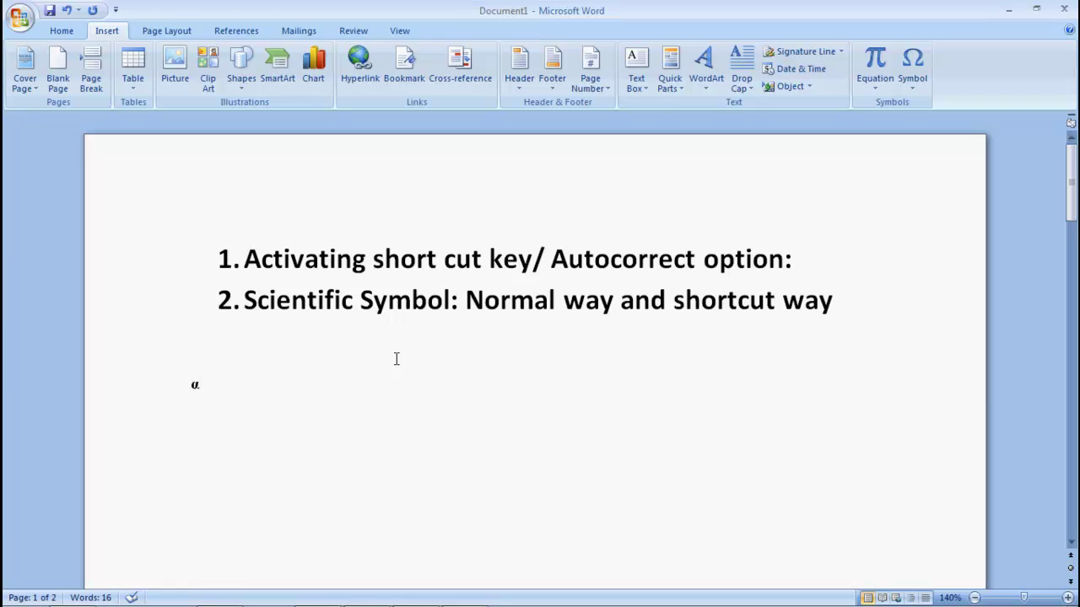
key(BackSpace)
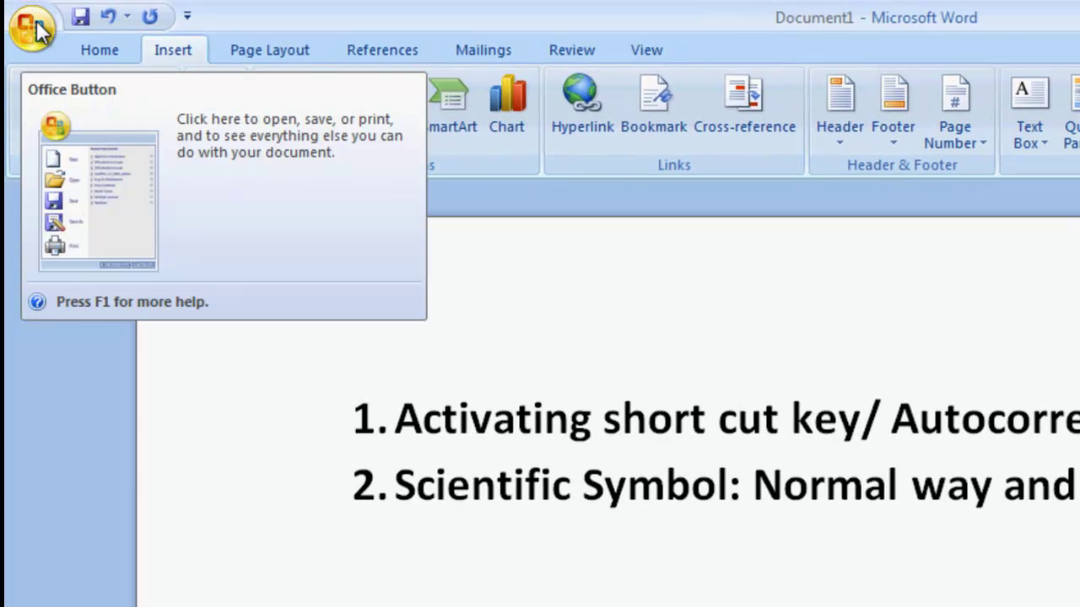
Open the Word Options dialog from the Office button menu.
click(32, 40)
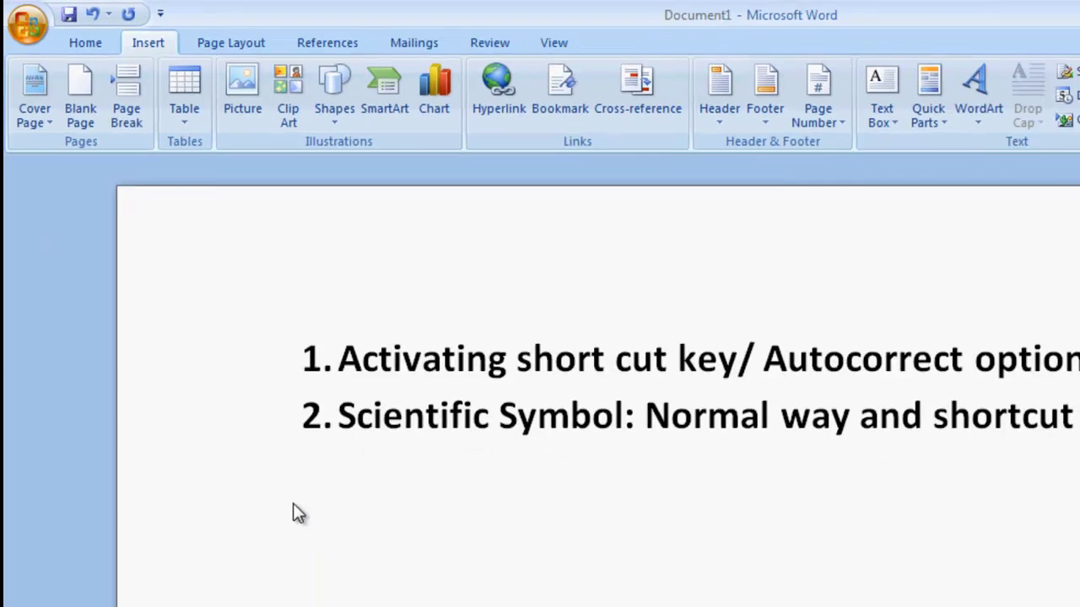
key(alt+f)
key(i)
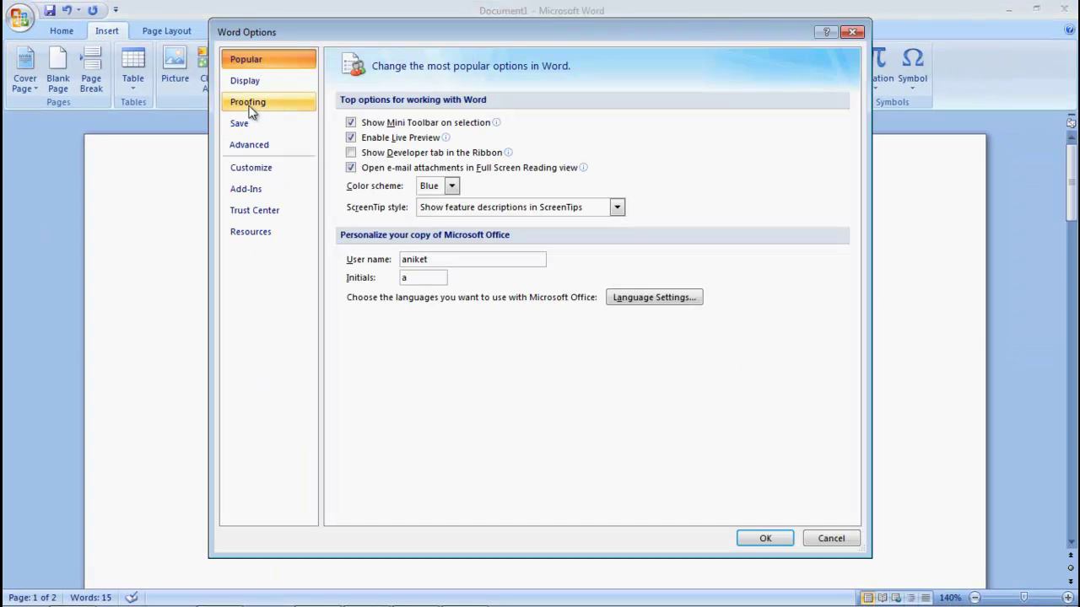
On the Math AutoCorrect tab, enable 'Replace text as you type' and rules outside math regions.
click(248, 104)
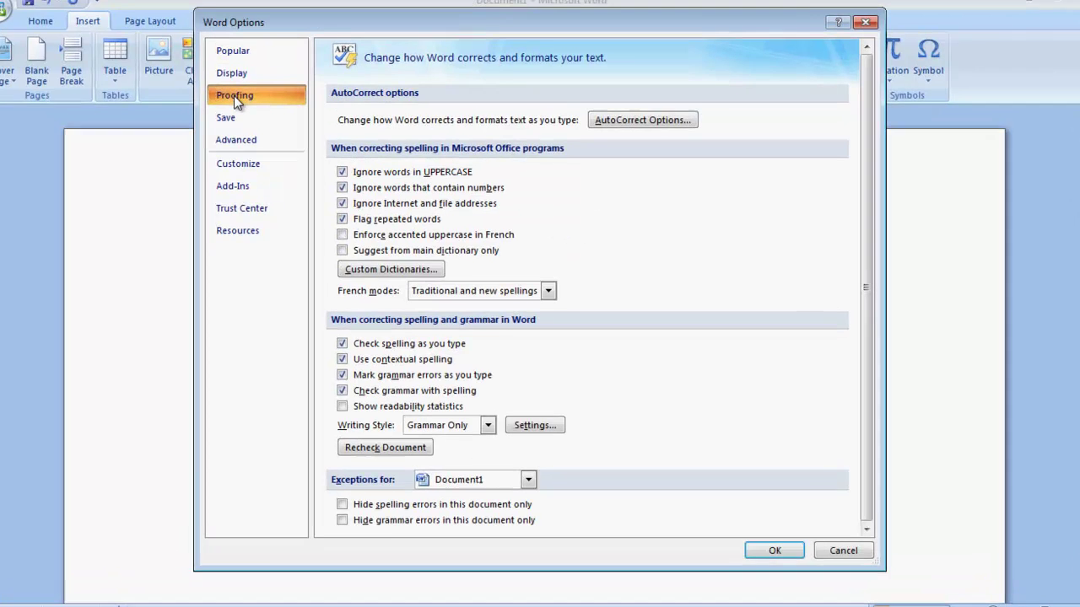
click(642, 120)
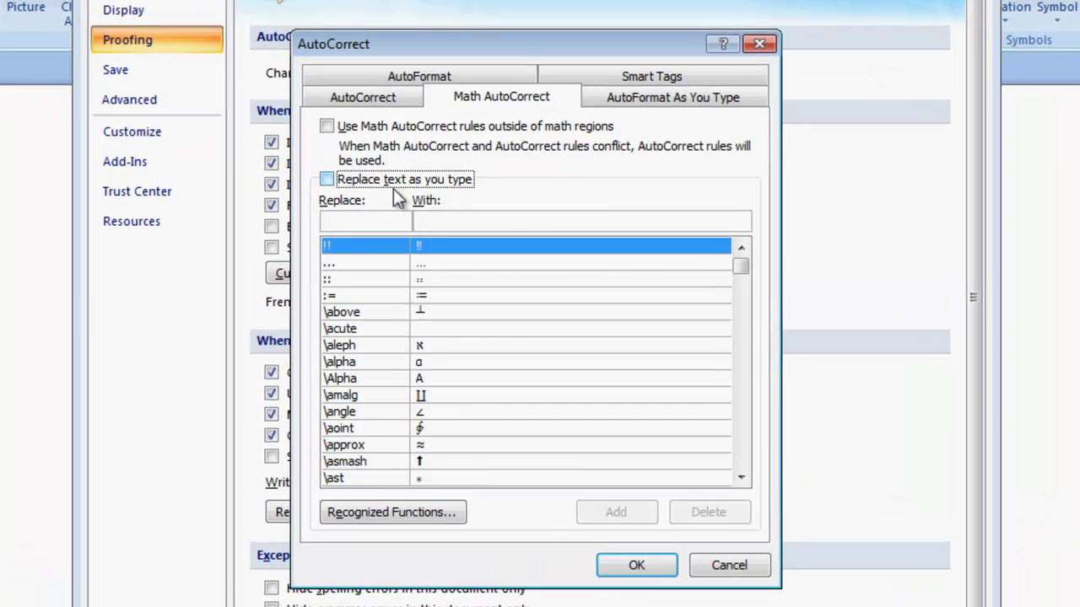
click(329, 181)
mouse_move(745, 262)
mouse_down()
mouse_move(744, 453)
mouse_move(741, 260)
mouse_up()
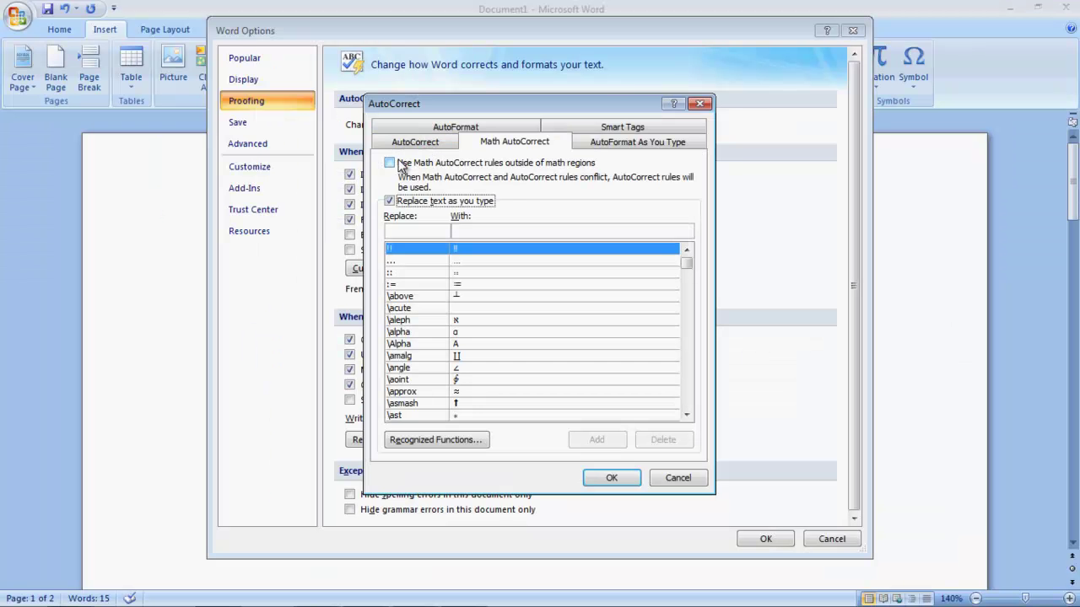
click(391, 163)
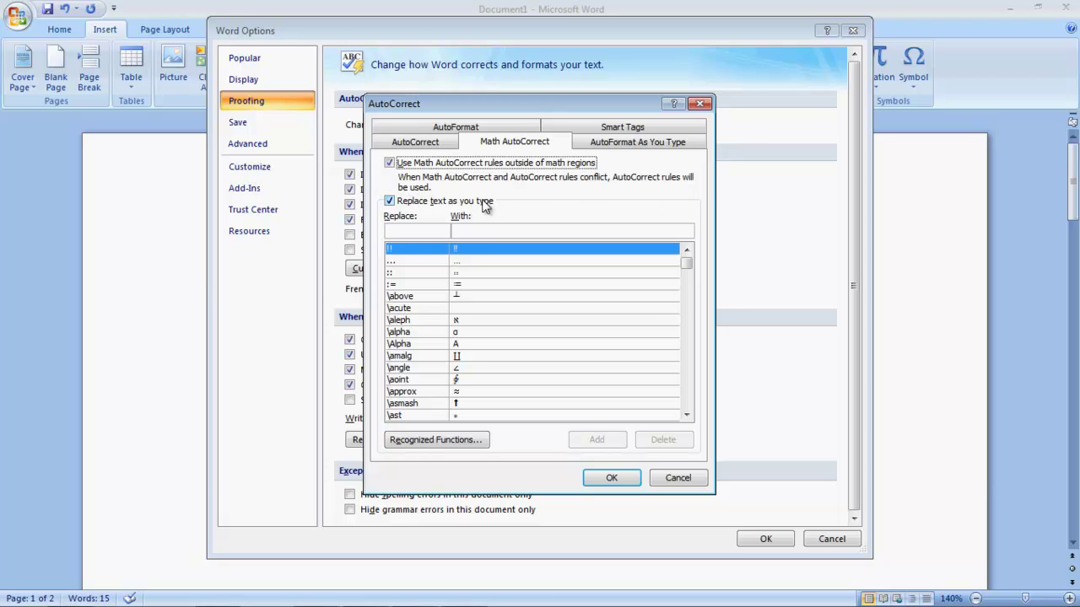
click(608, 479)
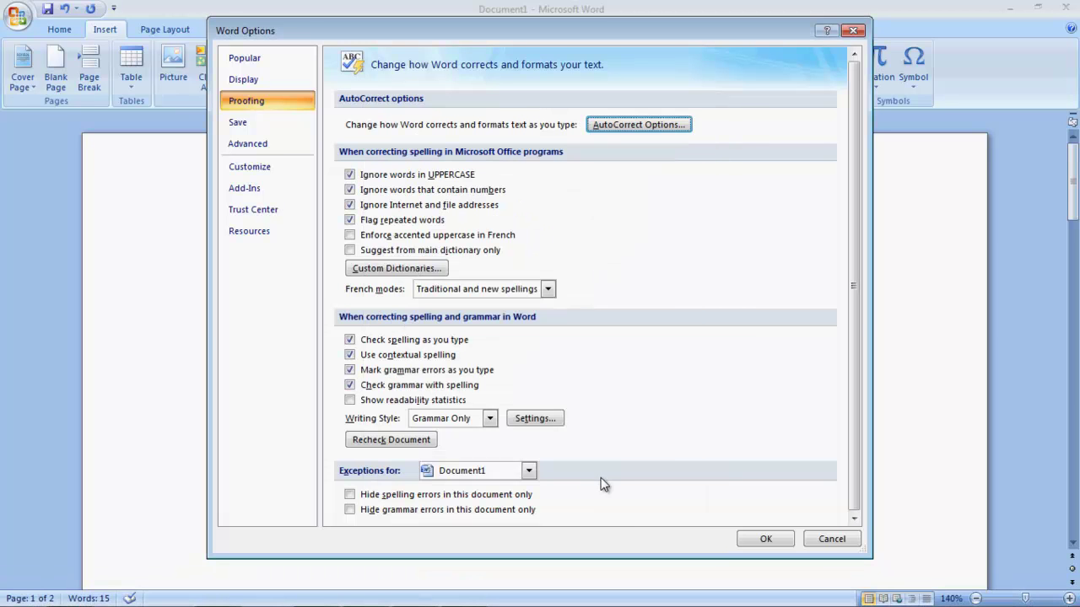
Close Word Options, type \alpha so it converts to α, then delete it.
click(765, 539)
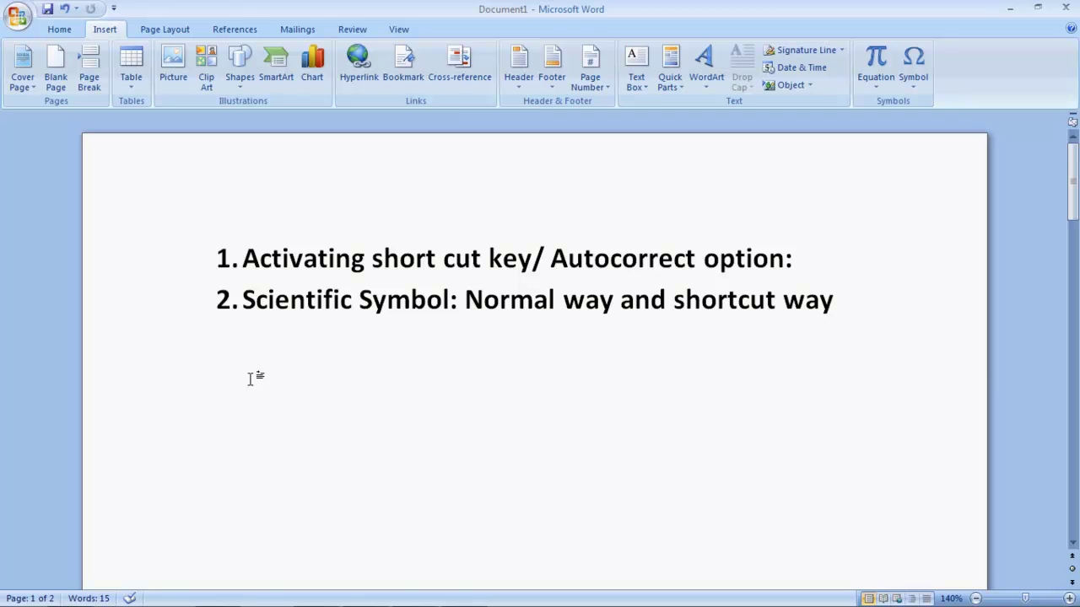
text(\as)
key(BackSpace)
text(lpha)
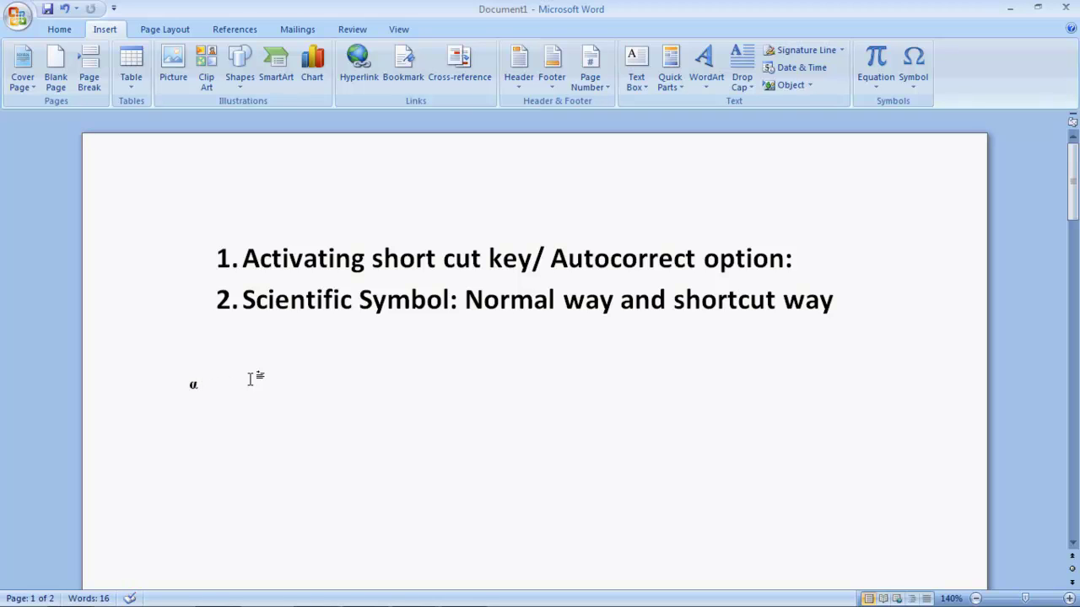
key(BackSpace)
key(BackSpace)
Bring the page-2 Greek-letter table into view and zoom out twice to 120%.
key(ctrl+Return)
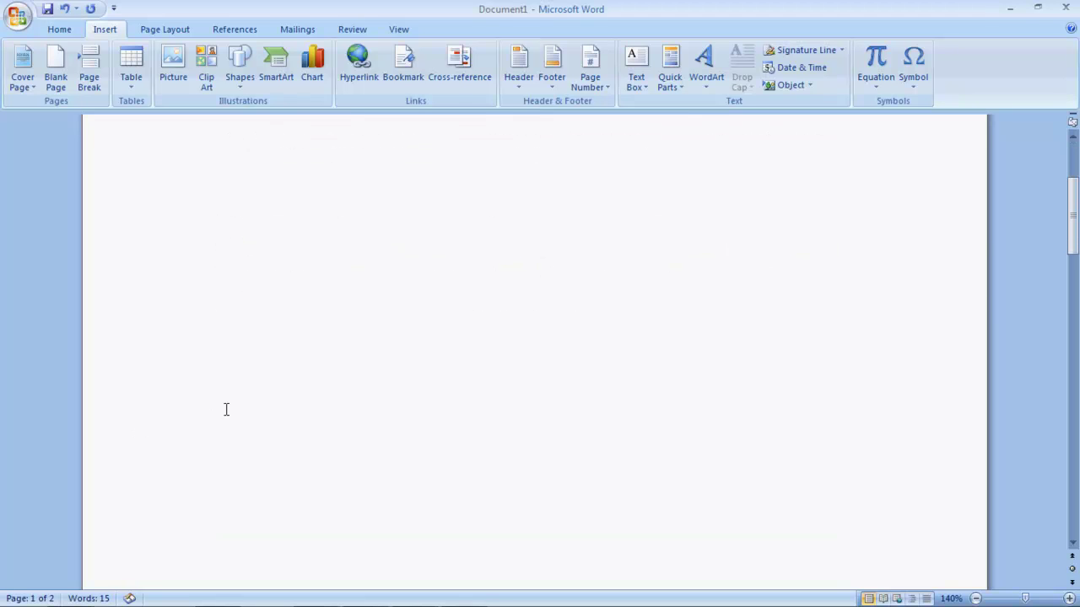
scroll(231, 324, up, 10)
scroll(287, 329, down, 15)
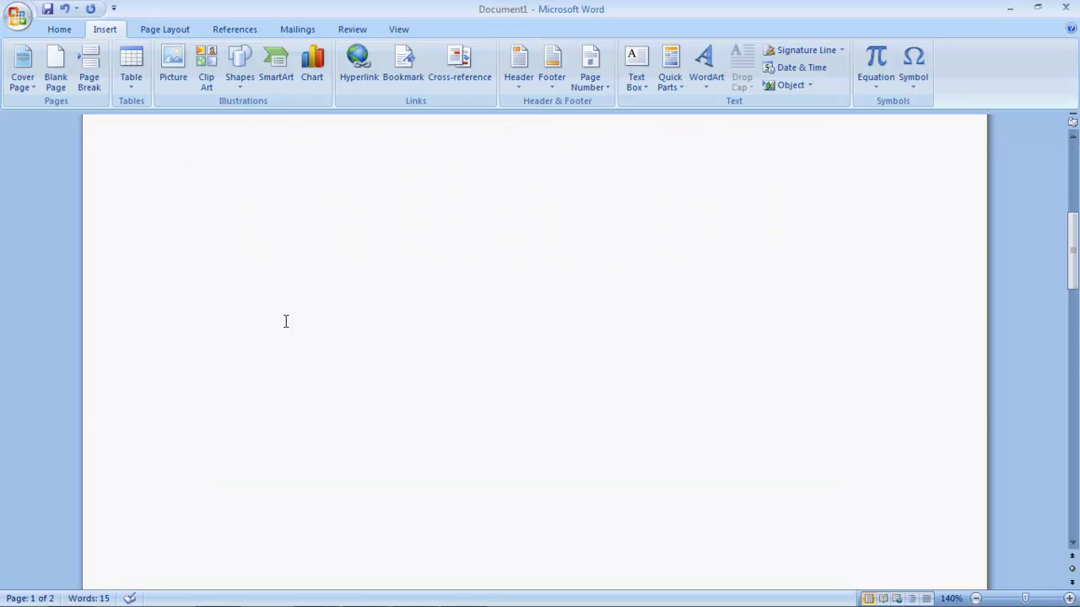
scroll(287, 308, down, 10)
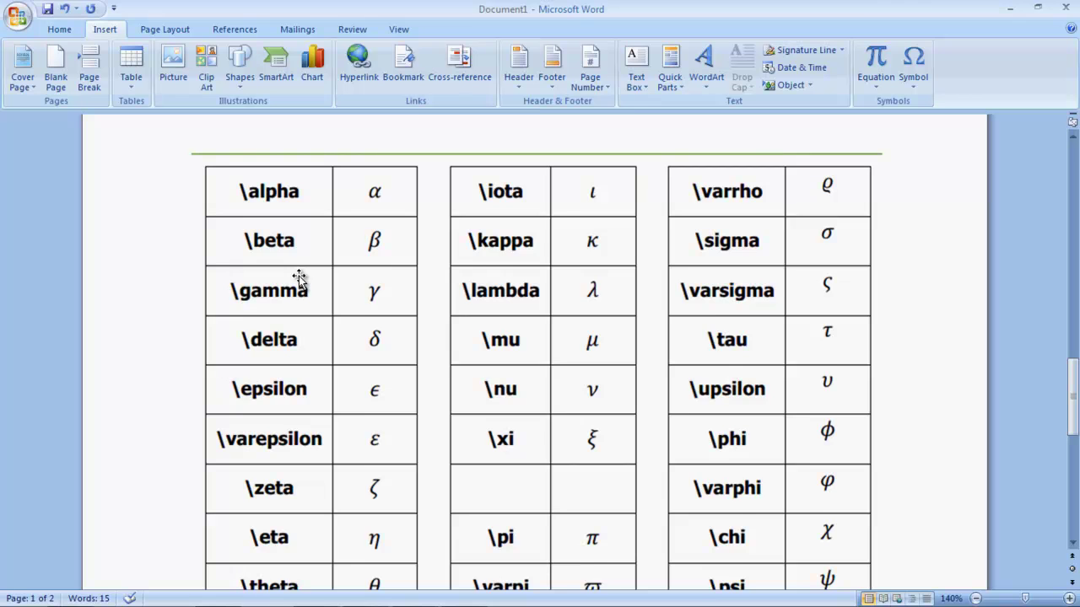
scroll(300, 278, up, 1)
scroll(304, 260, down, 2)
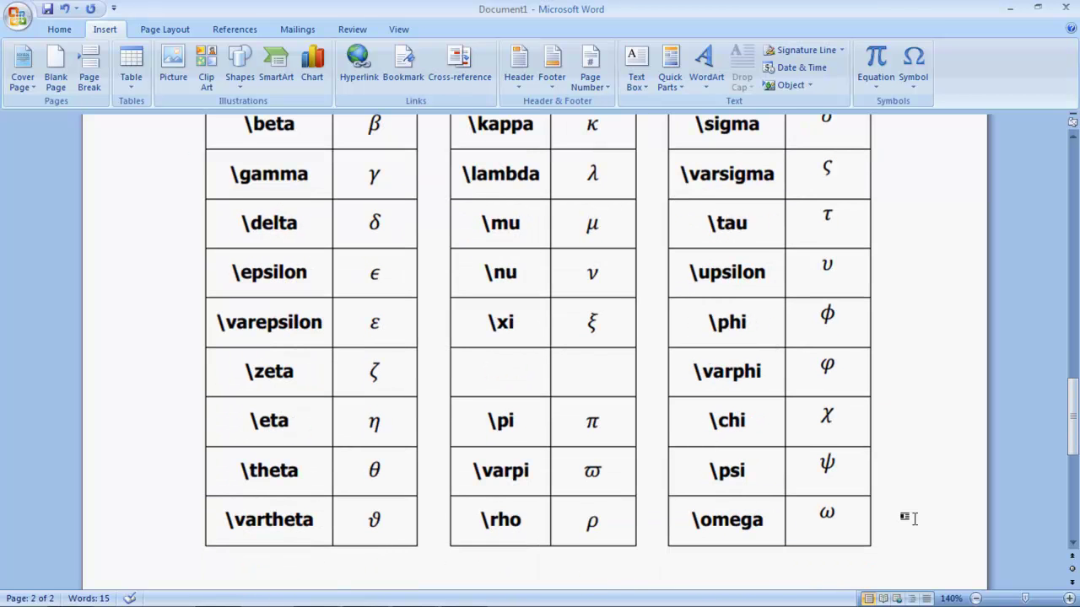
click(975, 598)
click(975, 598)
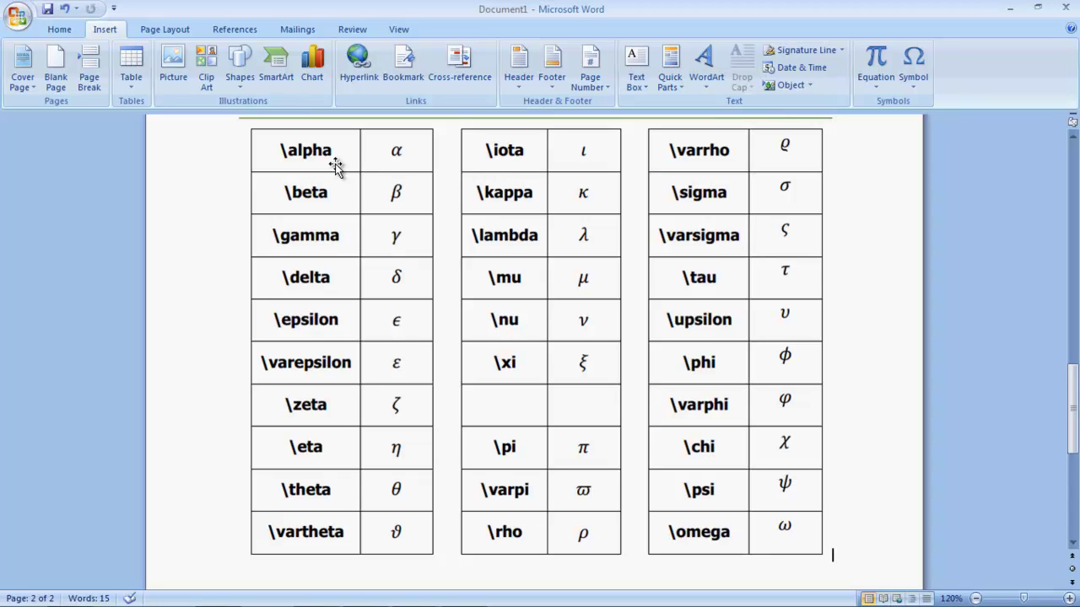
scroll(329, 211, up, 15)
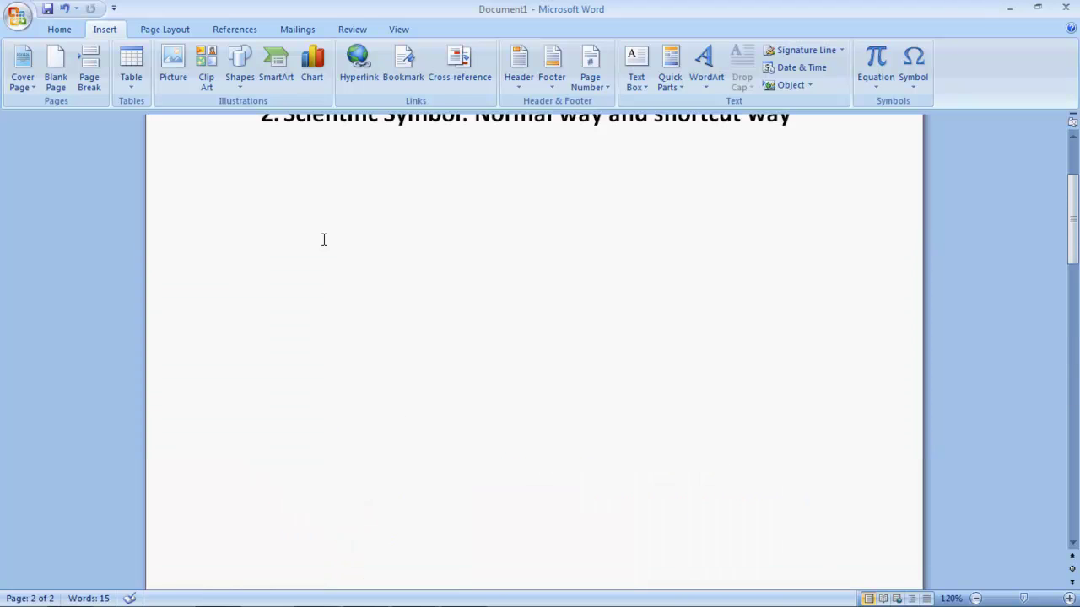
Set the font size on the empty line below the list to 18 pt.
click(59, 28)
click(264, 56)
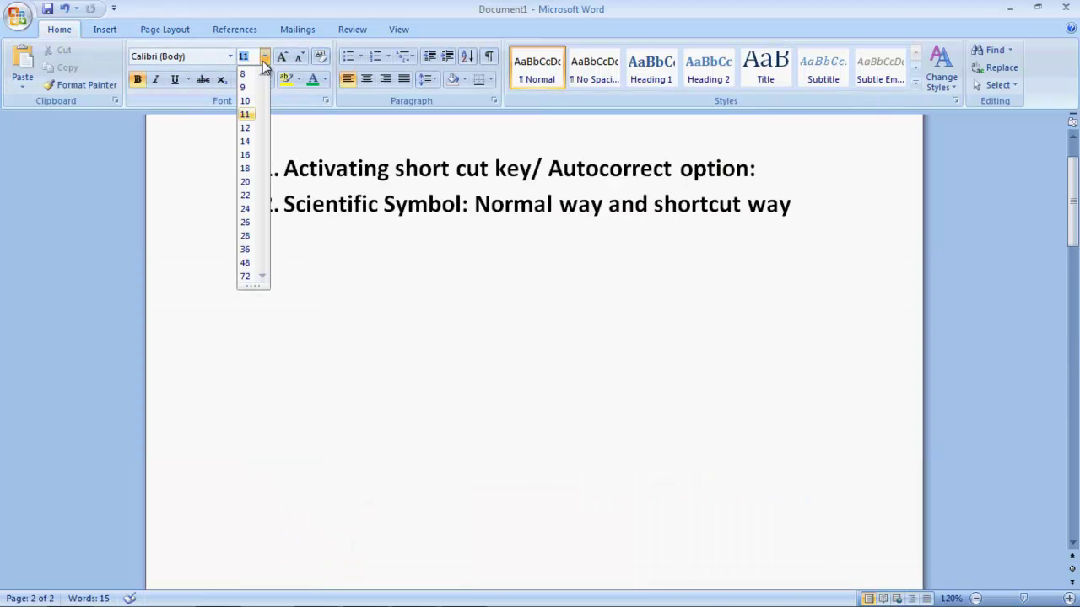
click(245, 167)
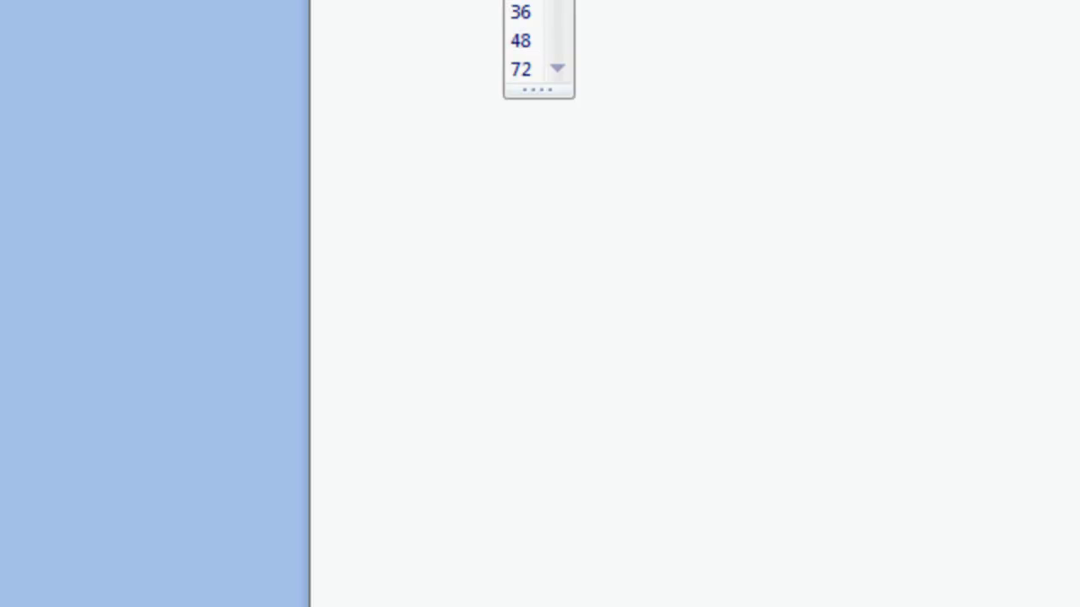
Apply a much larger font size to the empty line and type a backslash.
click(520, 68)
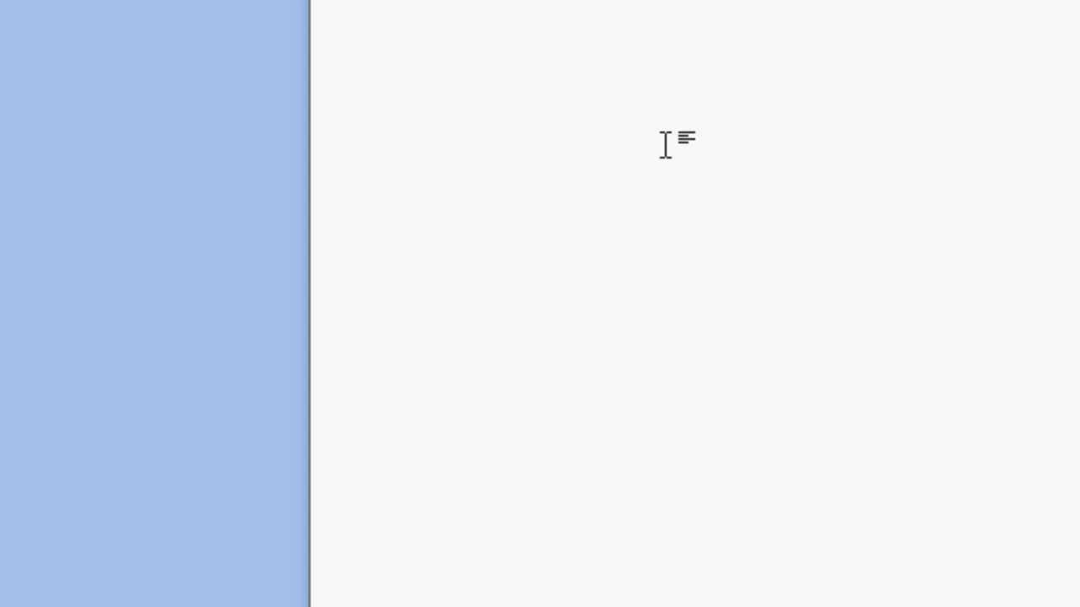
text(\)
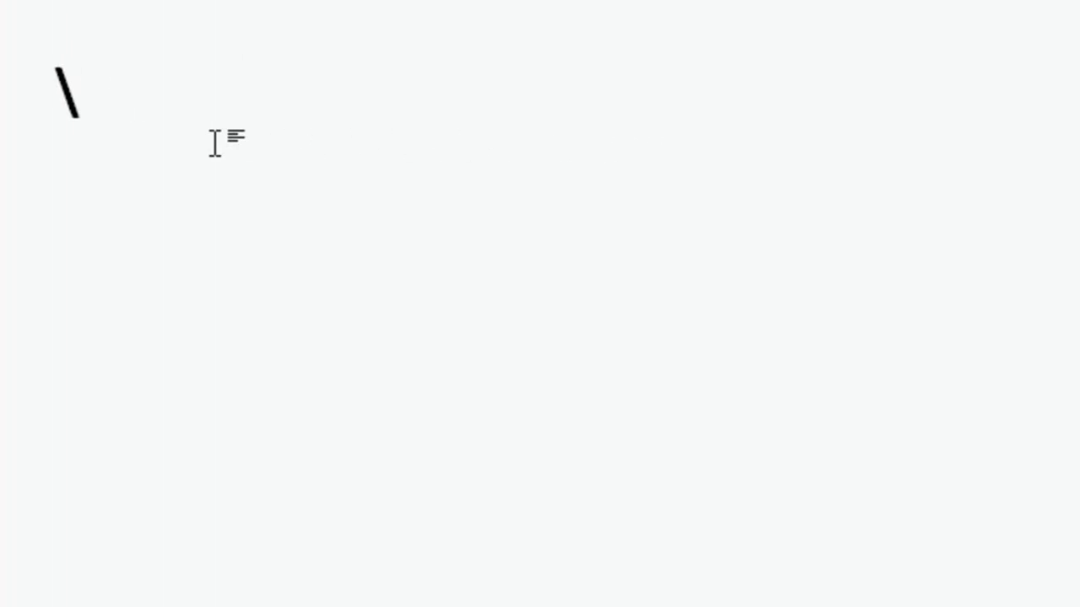